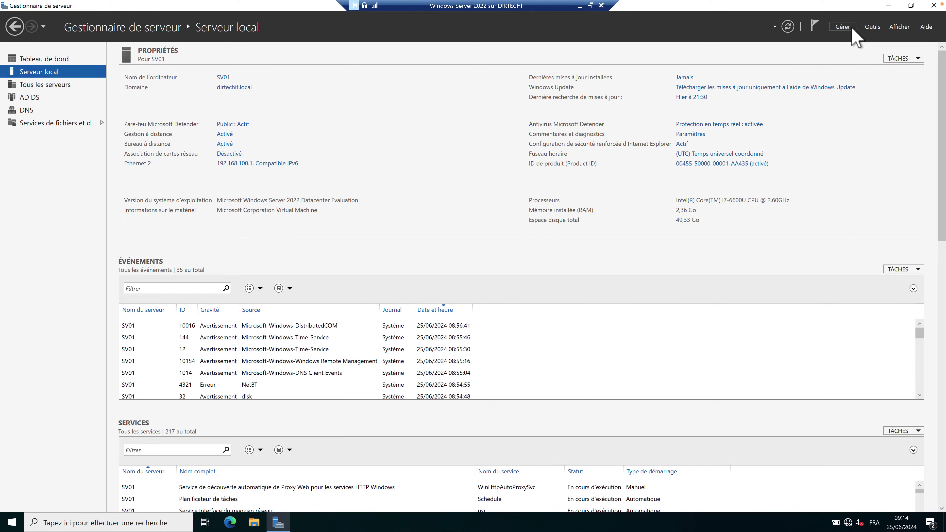
click(873, 27)
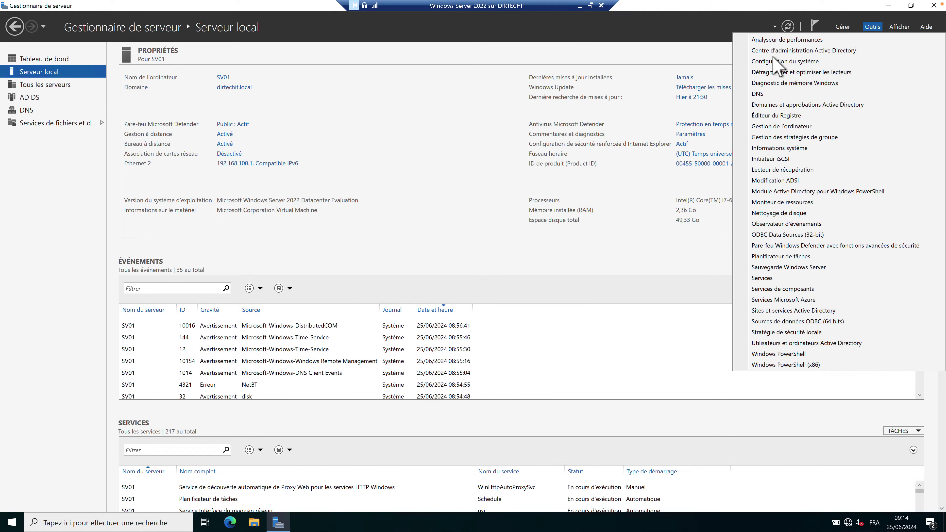
click(425, 259)
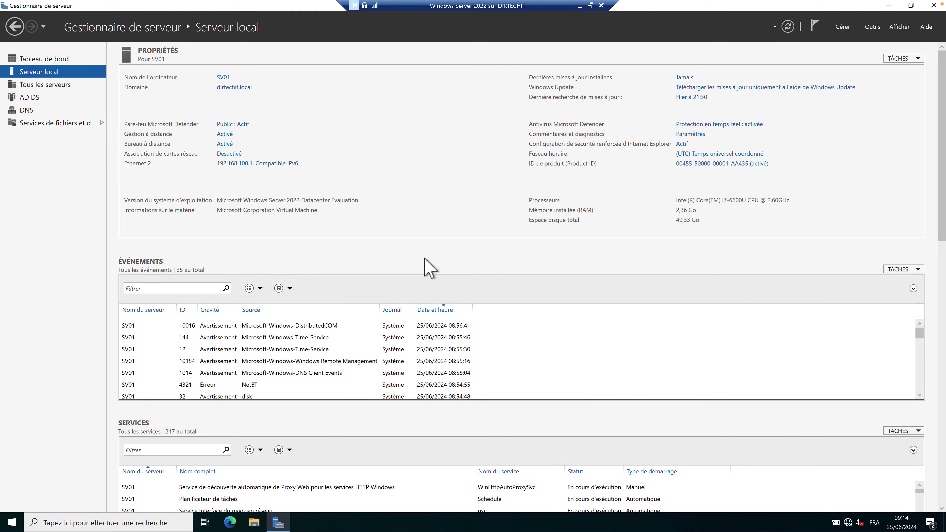
Step: From the dashboard, start adding roles and features, choosing a role-based installation on the server SV01.dirtechit.local
click(43, 59)
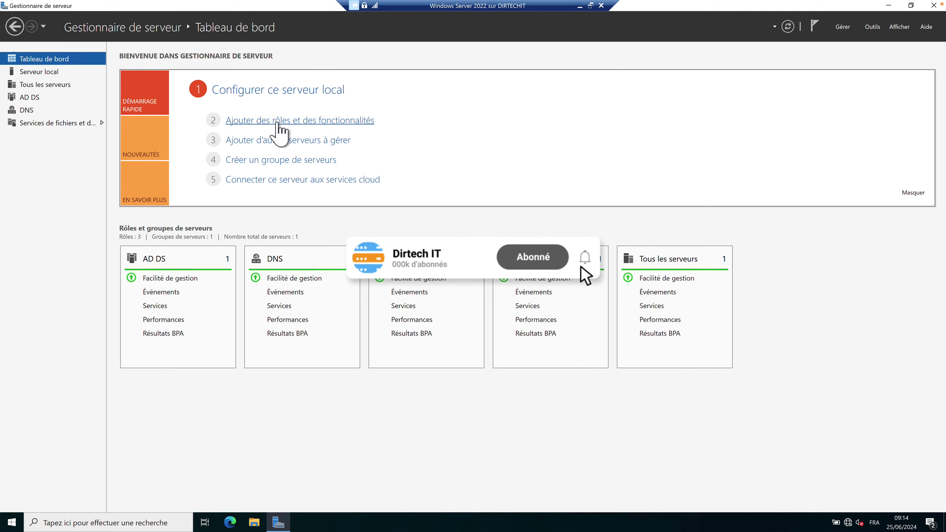
click(305, 121)
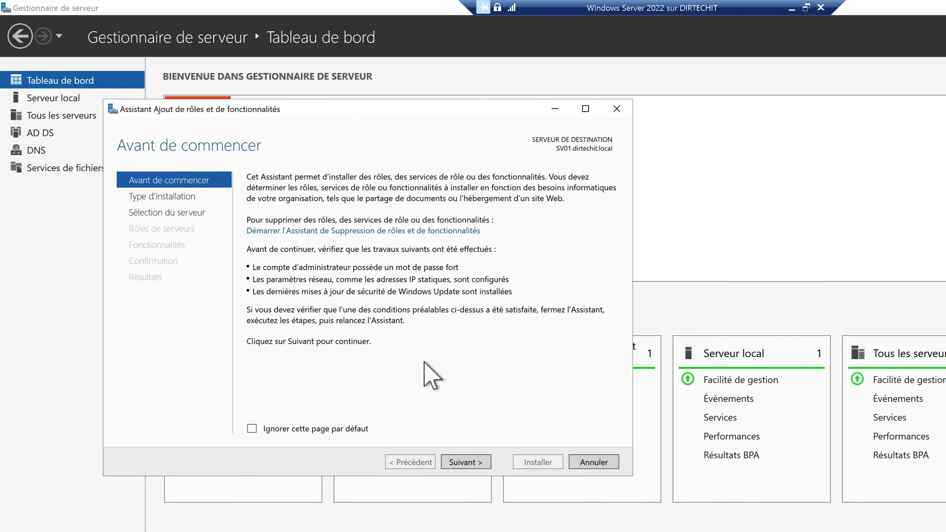
click(467, 462)
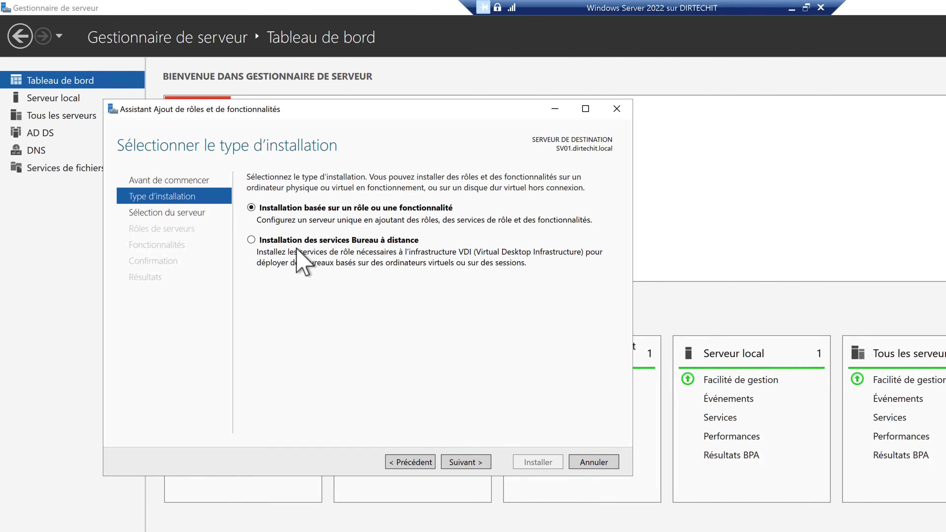
click(474, 464)
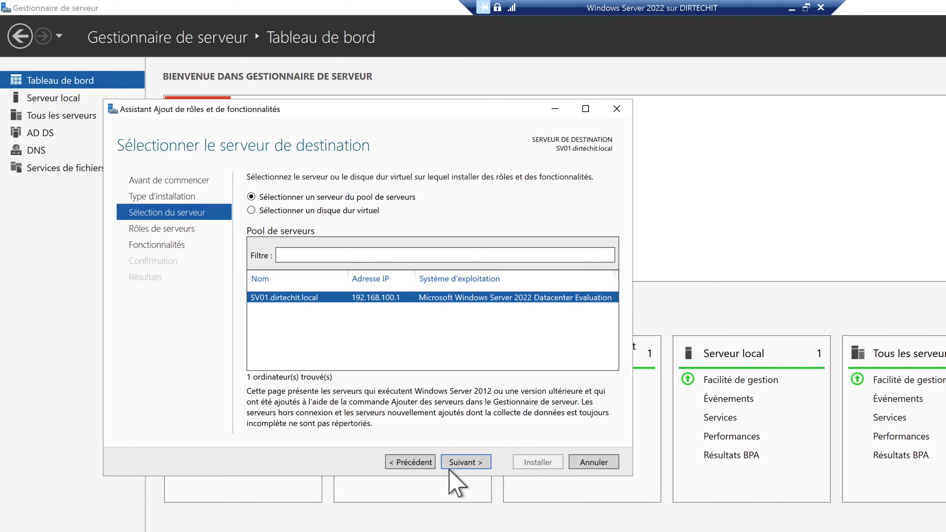
click(472, 464)
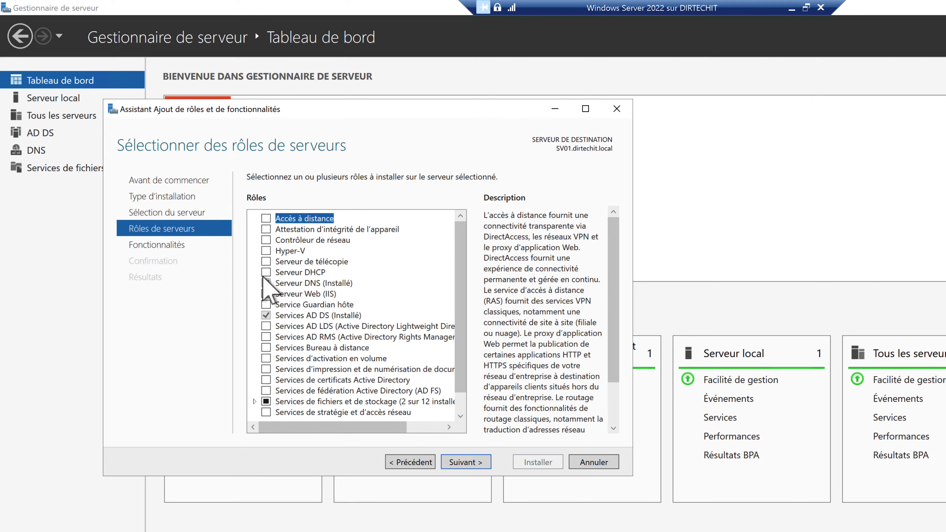
Step: Select the Serveur DHCP role and add its required features, including the management tools
click(266, 272)
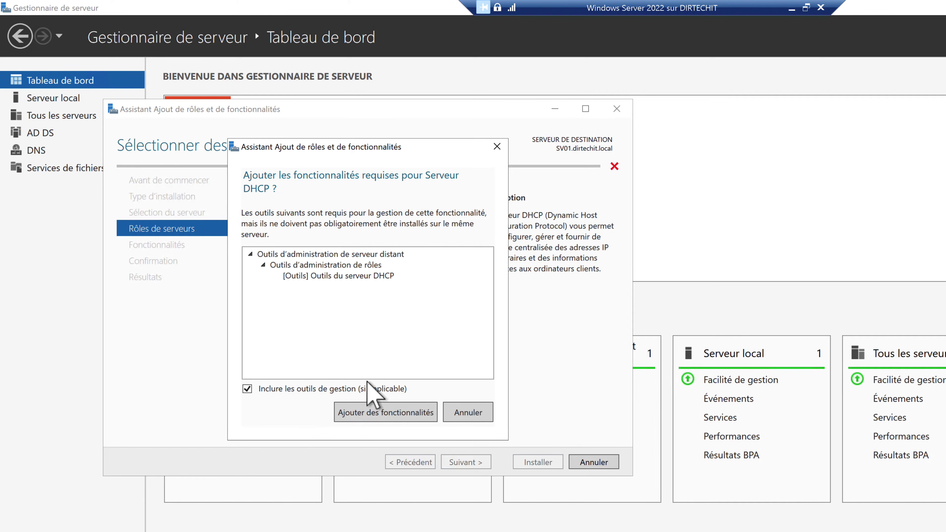
click(375, 417)
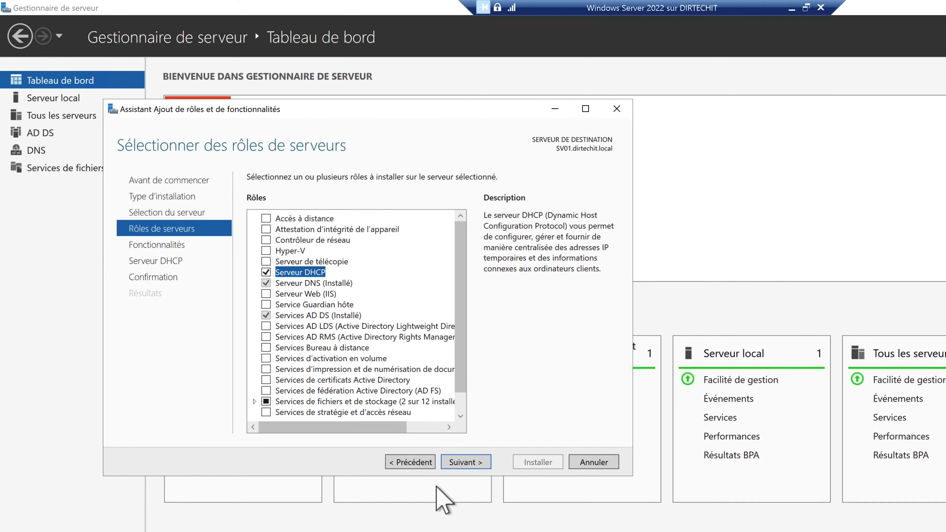
click(461, 463)
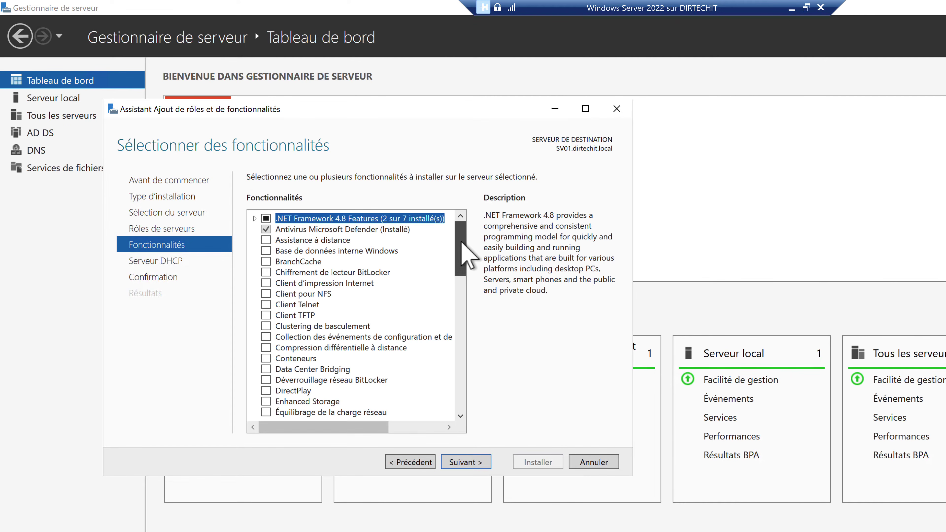
Step: Keep the default feature selection and install the DHCP server role without automatic restart
scroll(459, 283, down, 2)
drag(459, 284, 468, 382)
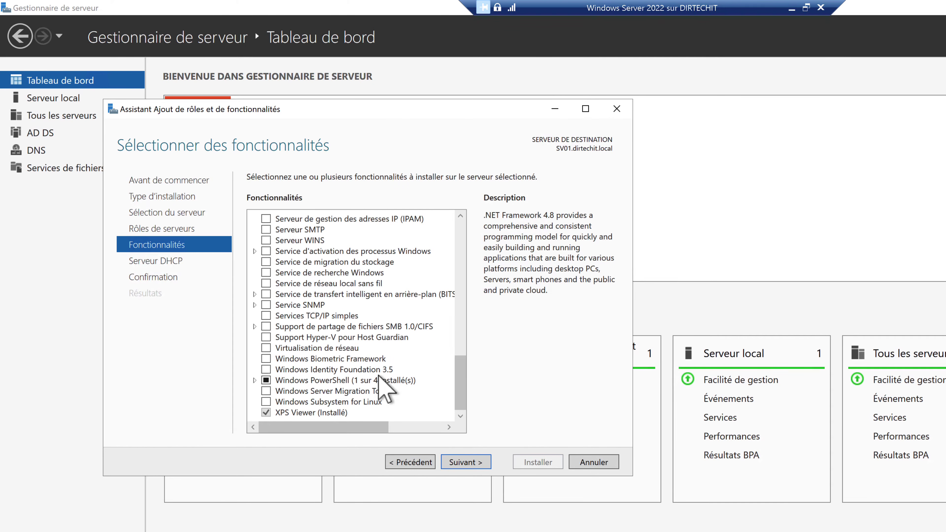
click(475, 464)
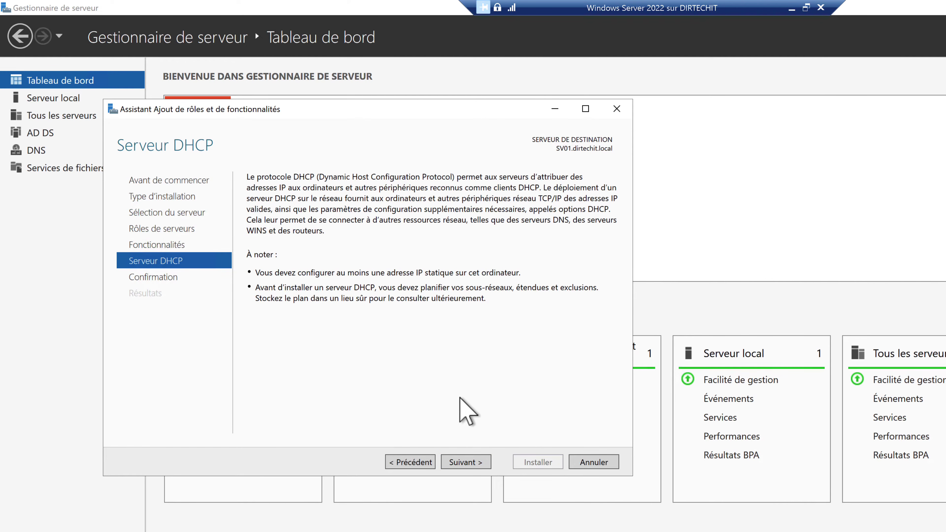
click(466, 462)
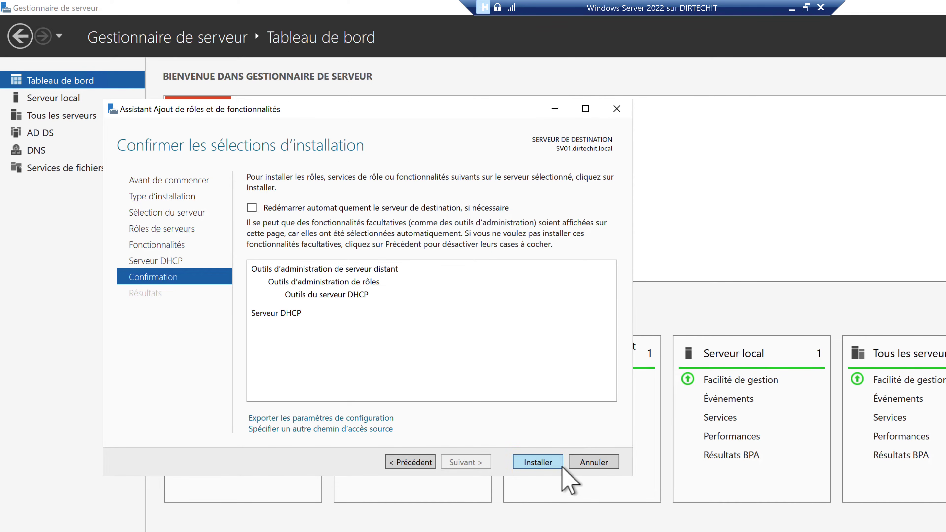
click(536, 463)
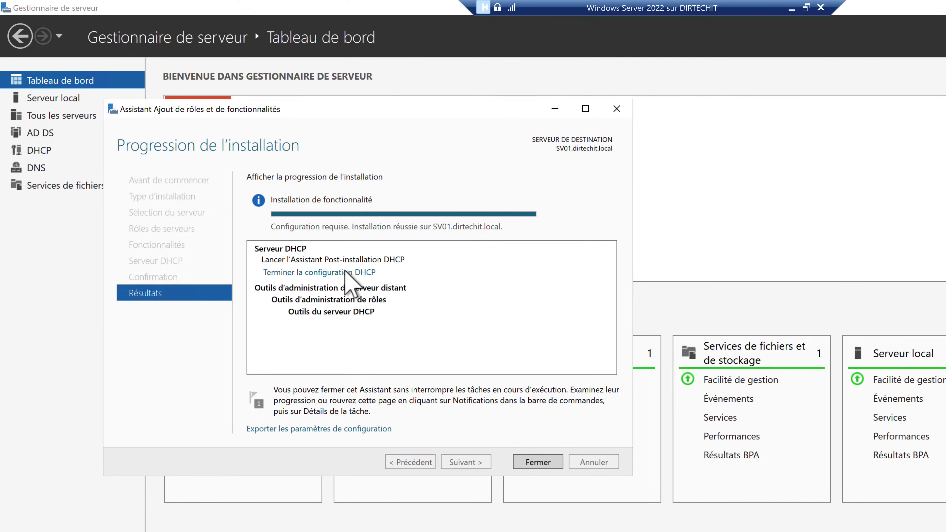
Step: Complete the DHCP post-installation configuration, authorizing the server with the preset domain administrator credentials, and close both wizards
click(337, 273)
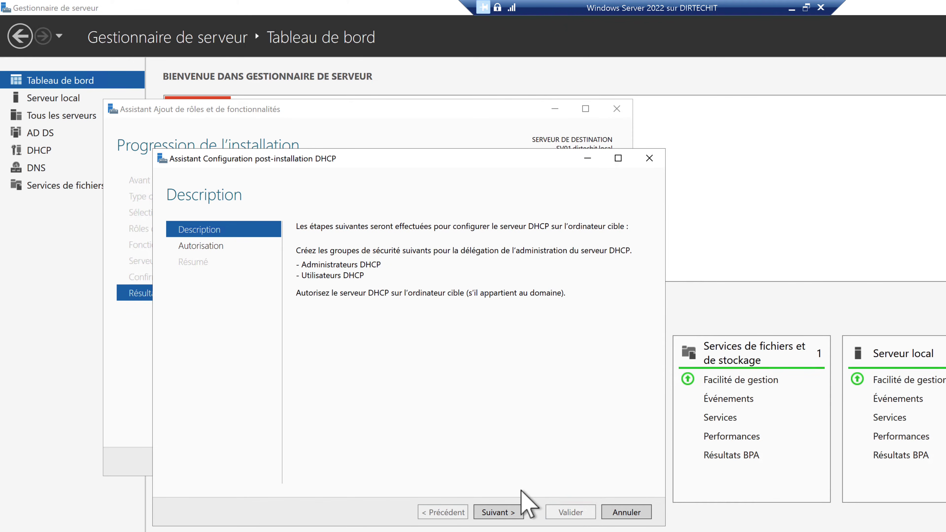
click(499, 512)
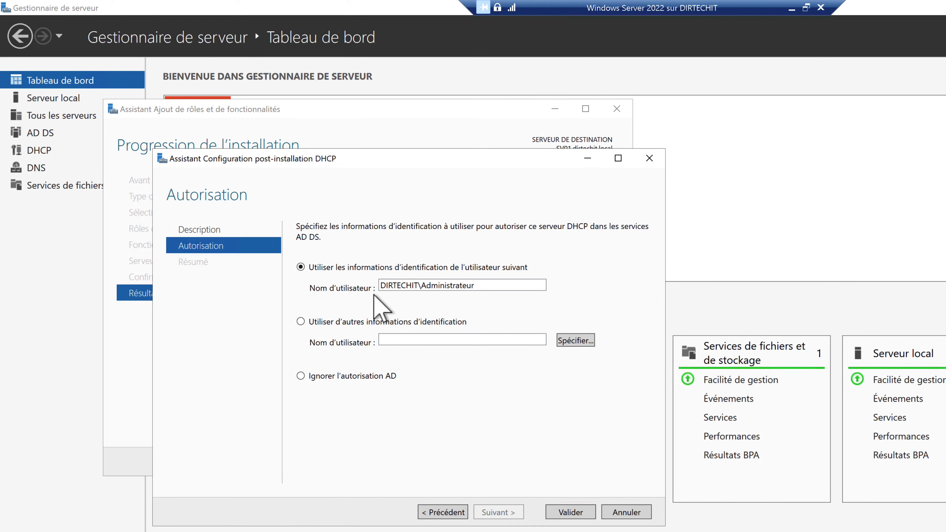
double_click(391, 285)
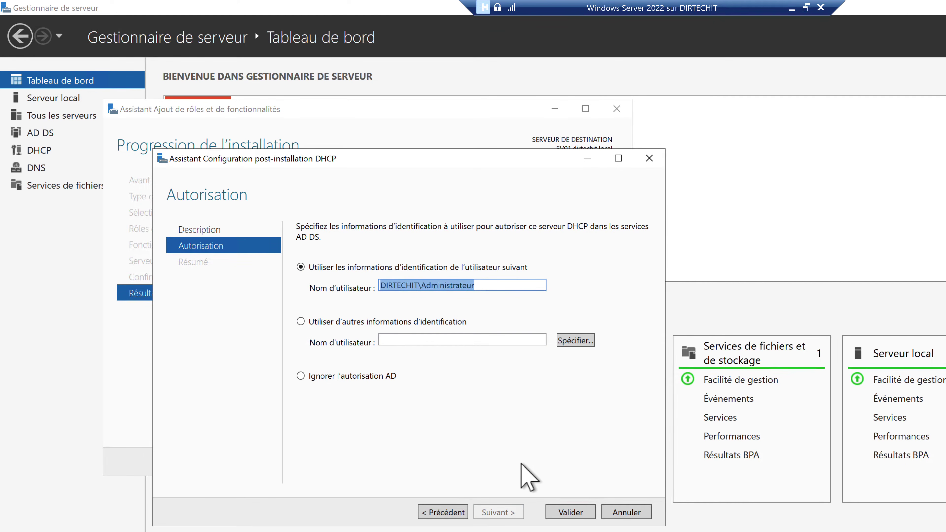
click(560, 517)
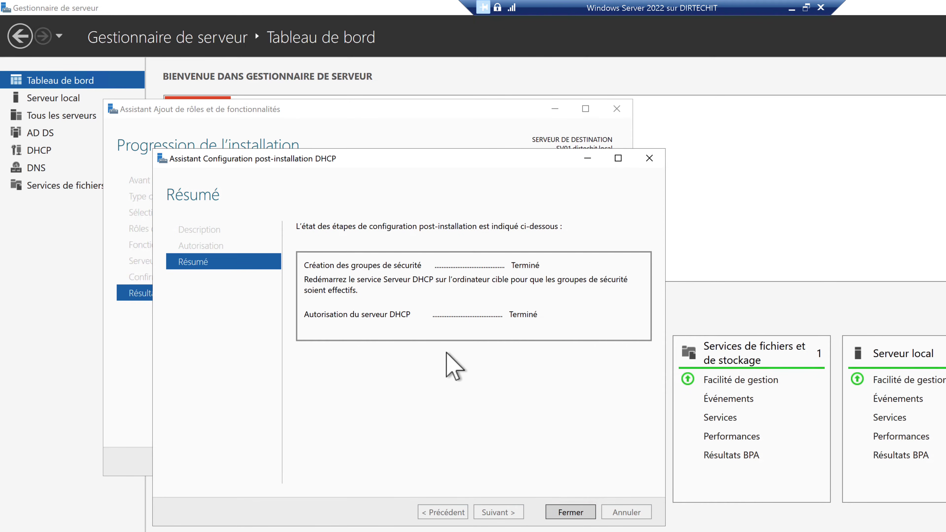
click(570, 513)
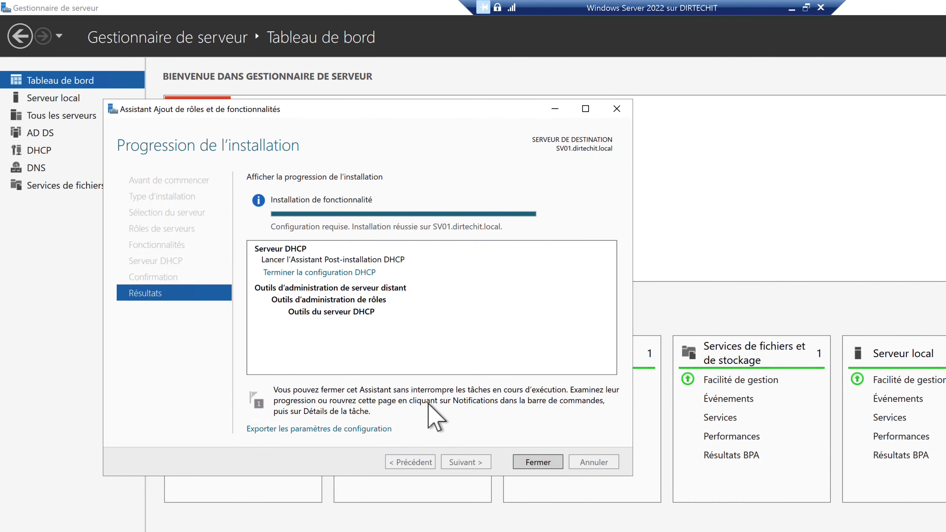
click(538, 462)
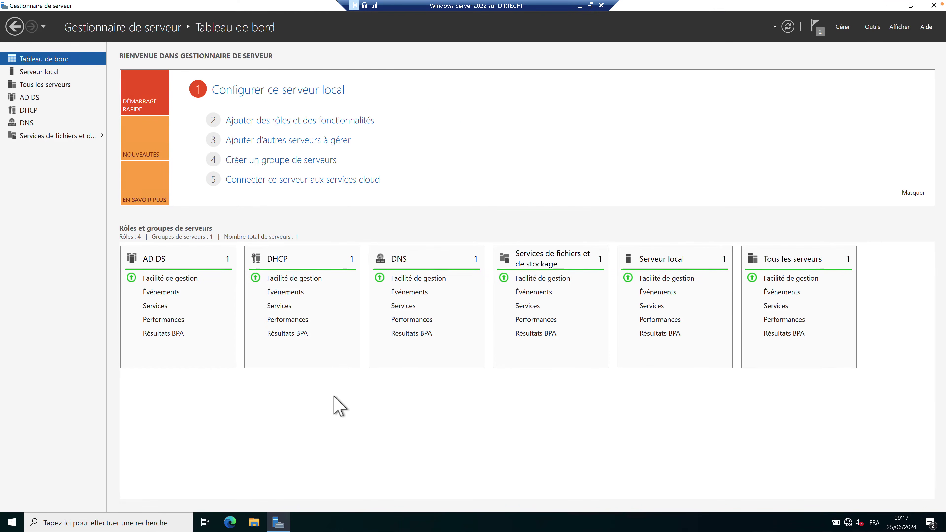
Step: Open the DHCP management console and maximize its window
click(874, 31)
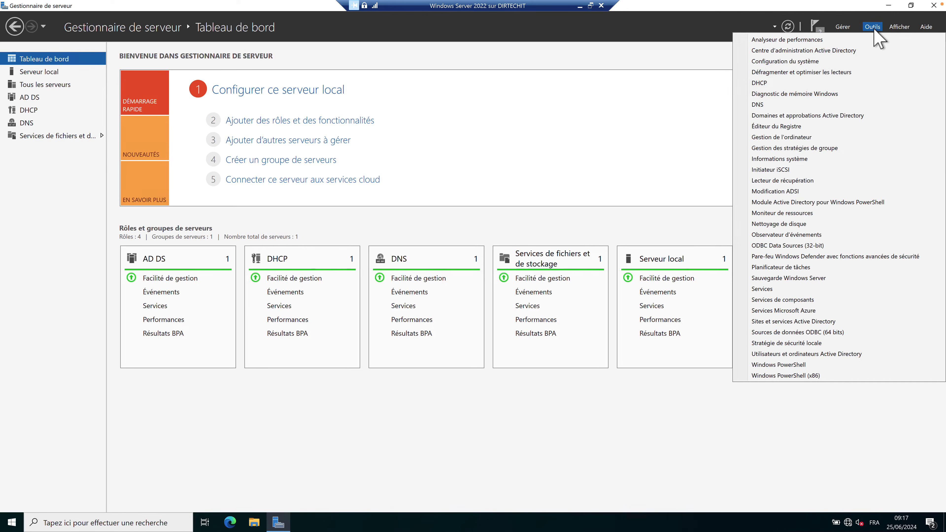
click(759, 83)
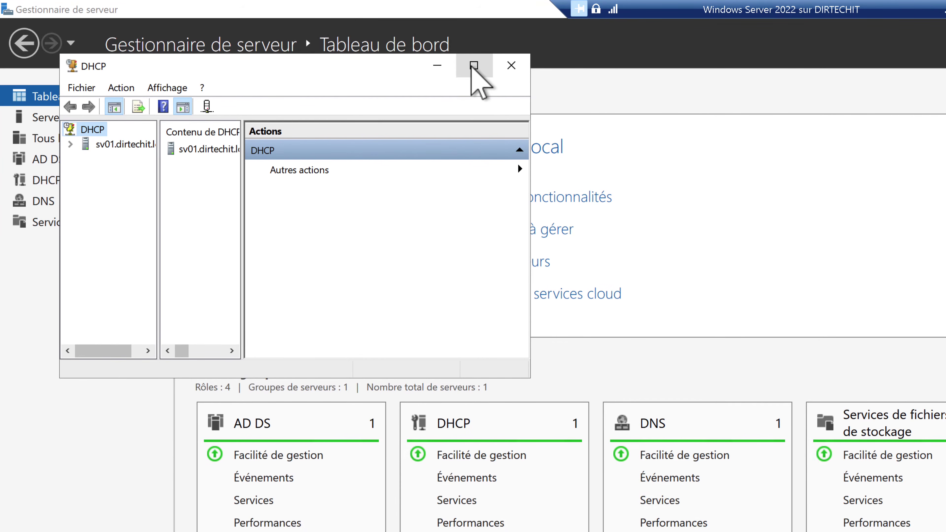
click(473, 66)
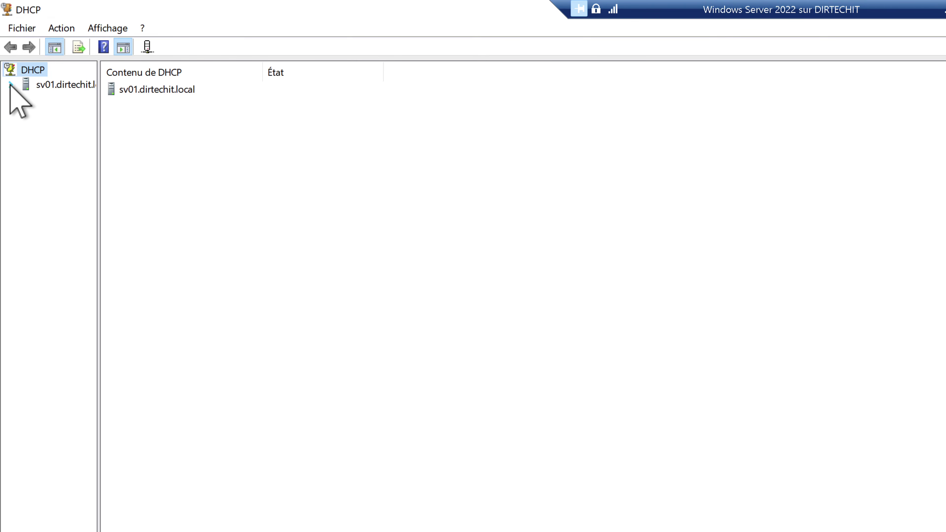
Step: Expand the sv01.dirtechit.local server and widen the console tree to fit its full name
click(11, 84)
click(133, 93)
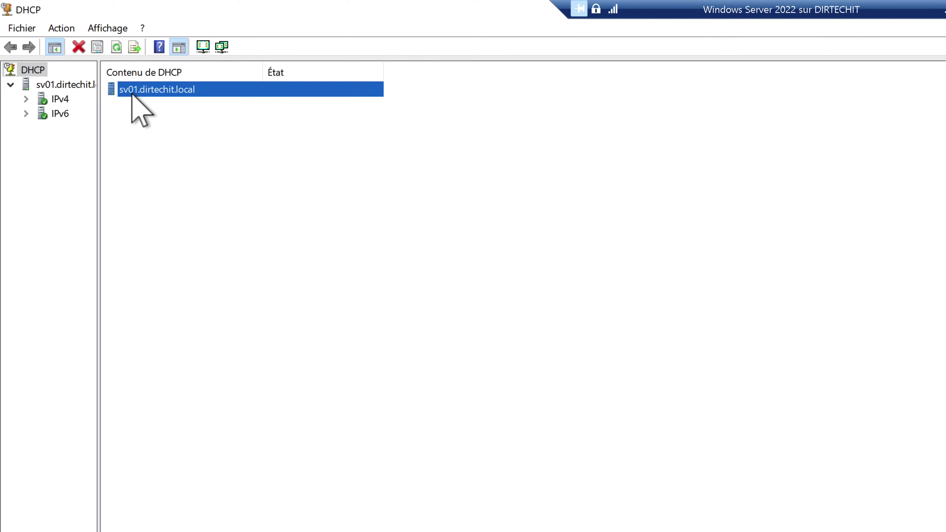
click(64, 85)
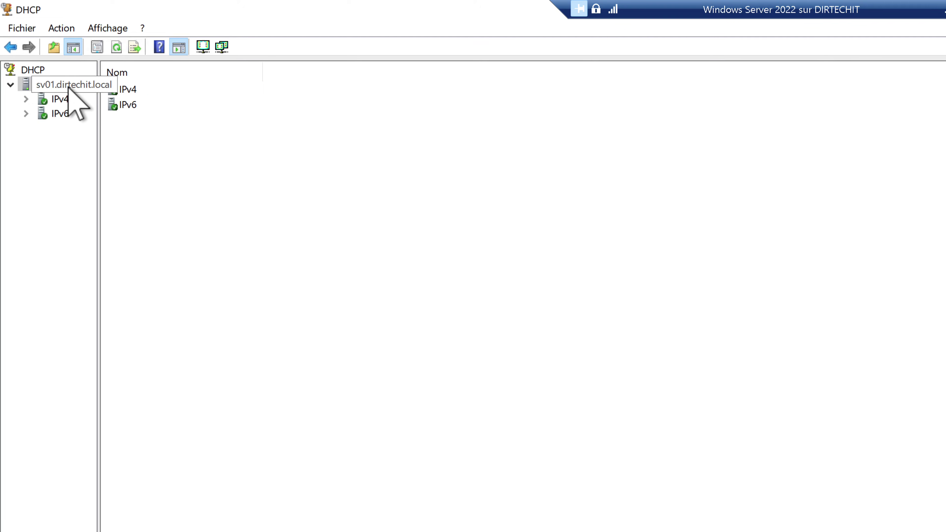
drag(97, 203, 193, 200)
click(367, 255)
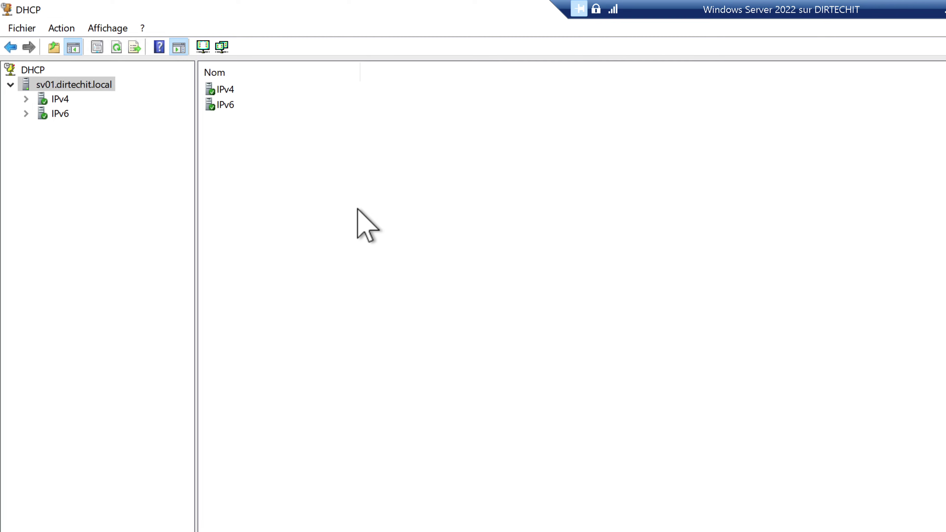
Step: Start a new IPv4 scope with the name LAN and the description LAN
click(59, 98)
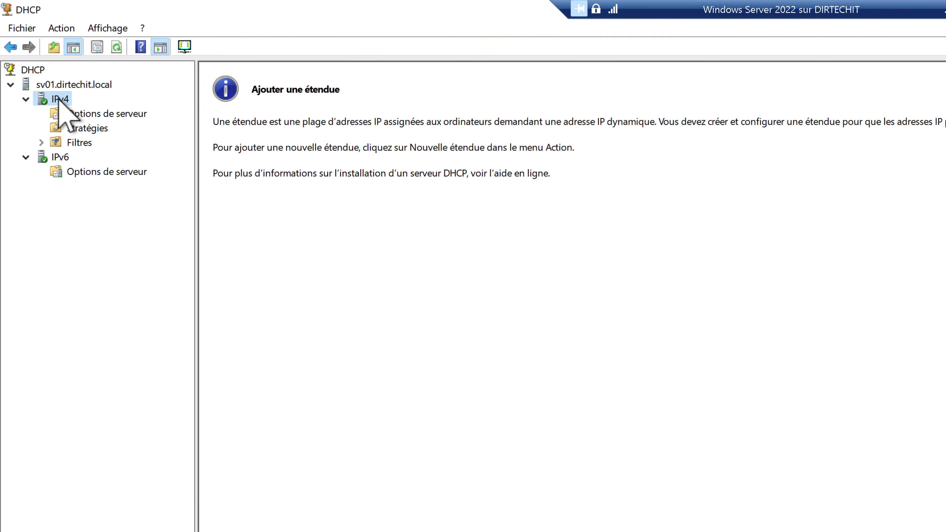
right_click(59, 99)
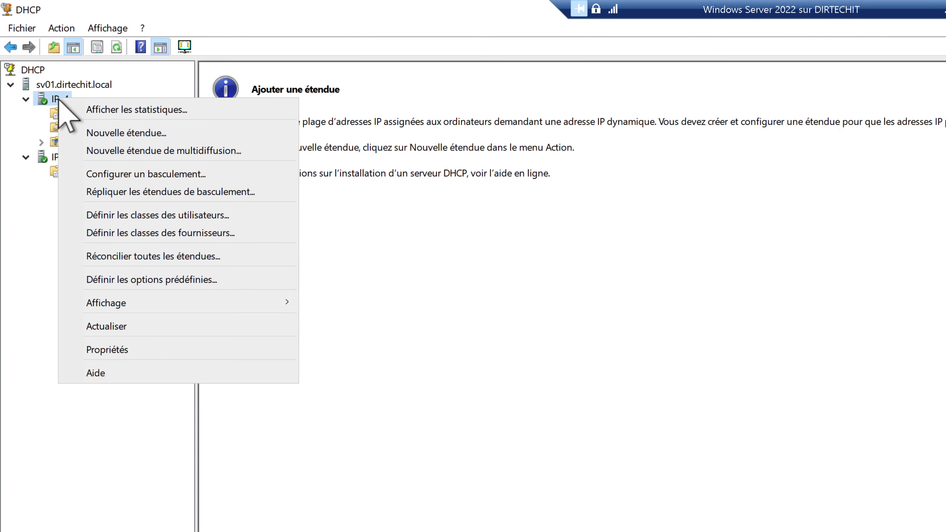
click(144, 133)
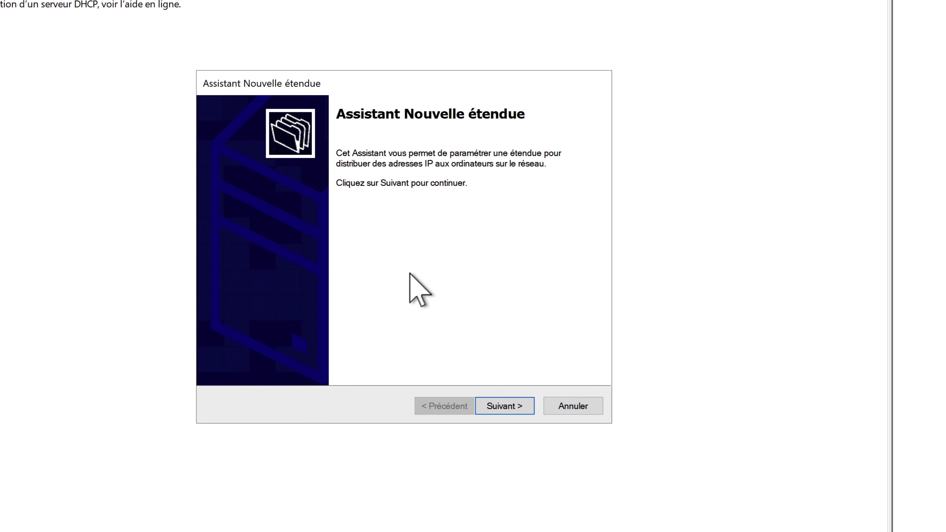
click(503, 407)
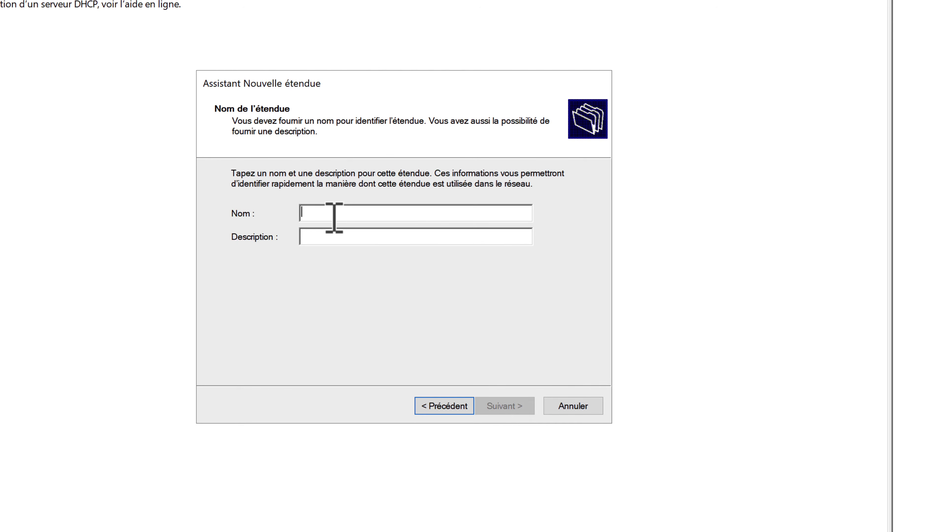
text(LAN)
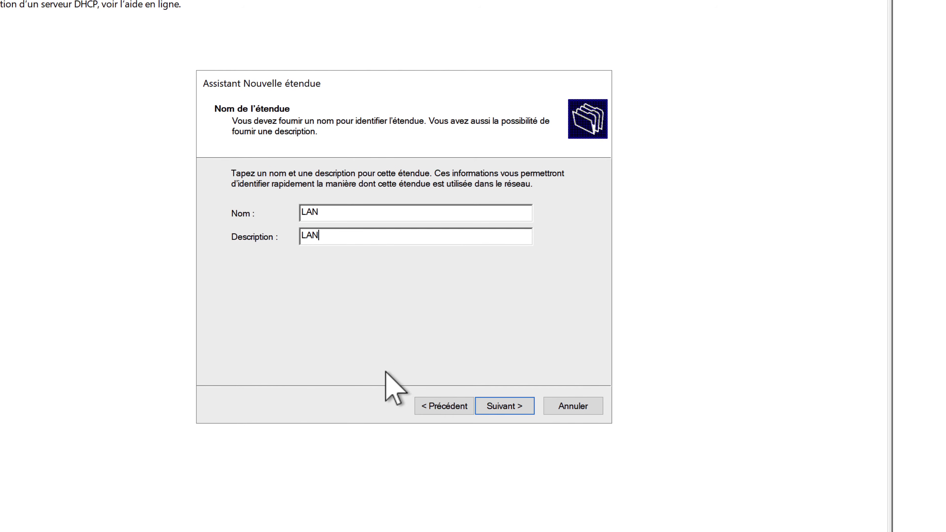
click(501, 408)
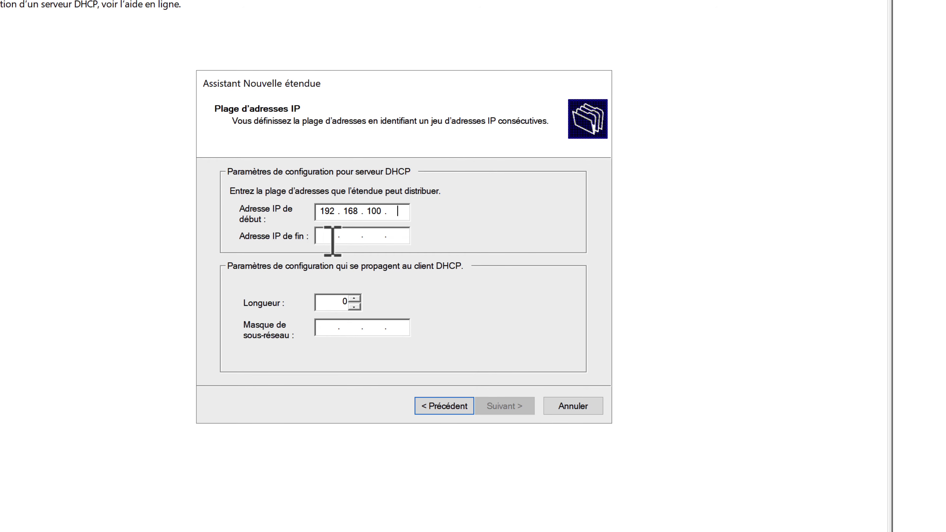
Step: Set the scope's address range from 192.168.100.50 to 192.168.100.250, keeping the proposed subnet mask
text(0)
click(327, 235)
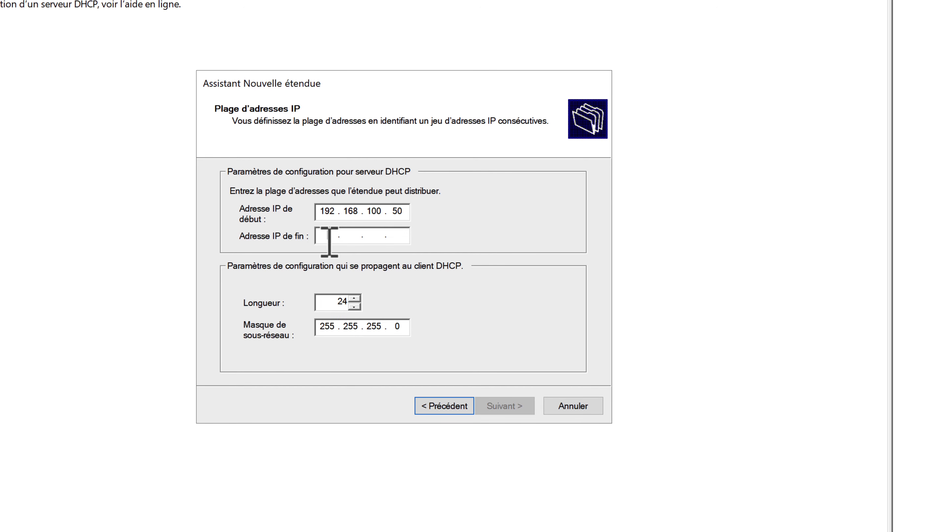
text(192 . 168 . 100 . 250)
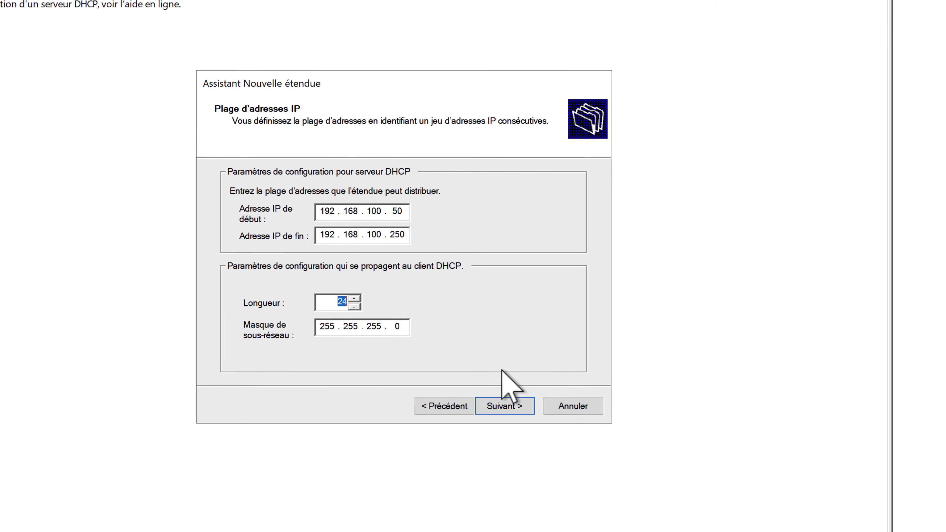
click(504, 406)
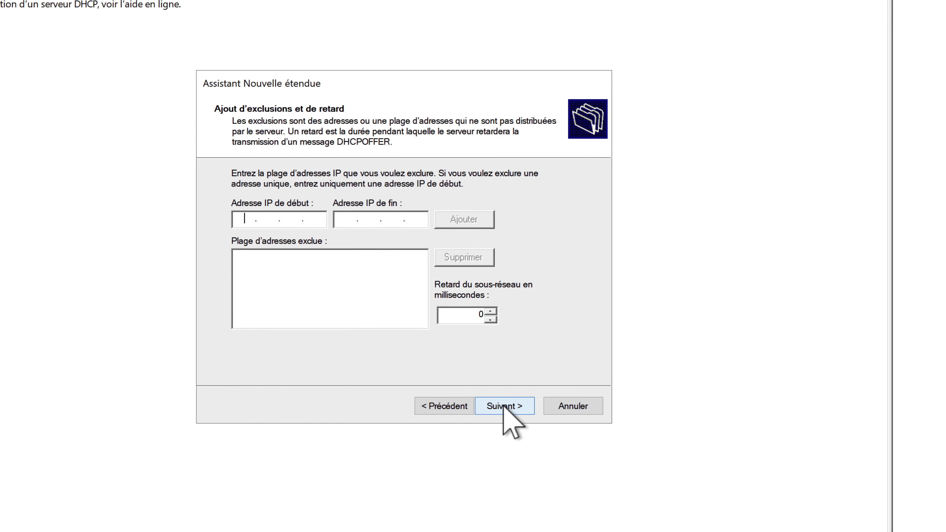
Step: Leave the scope without address exclusions or subnet delay and accept the proposed lease duration
key(Tab)
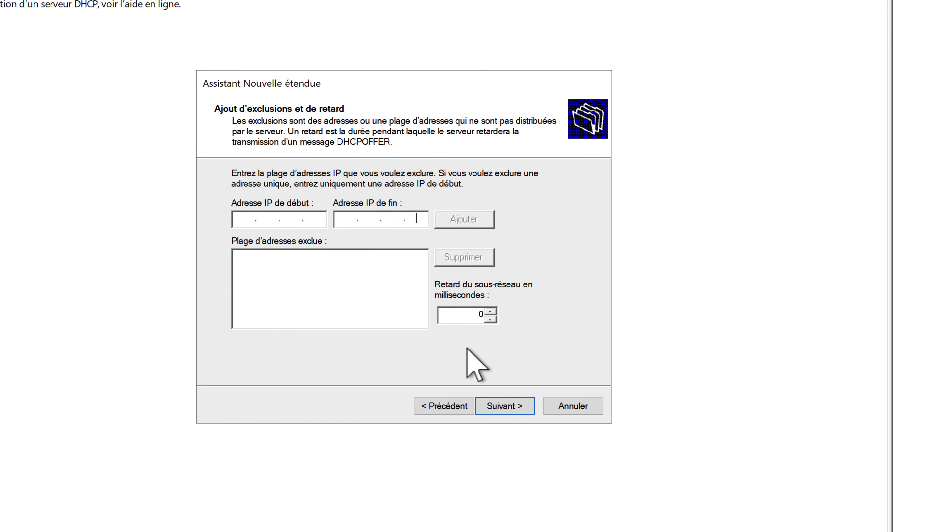
click(499, 406)
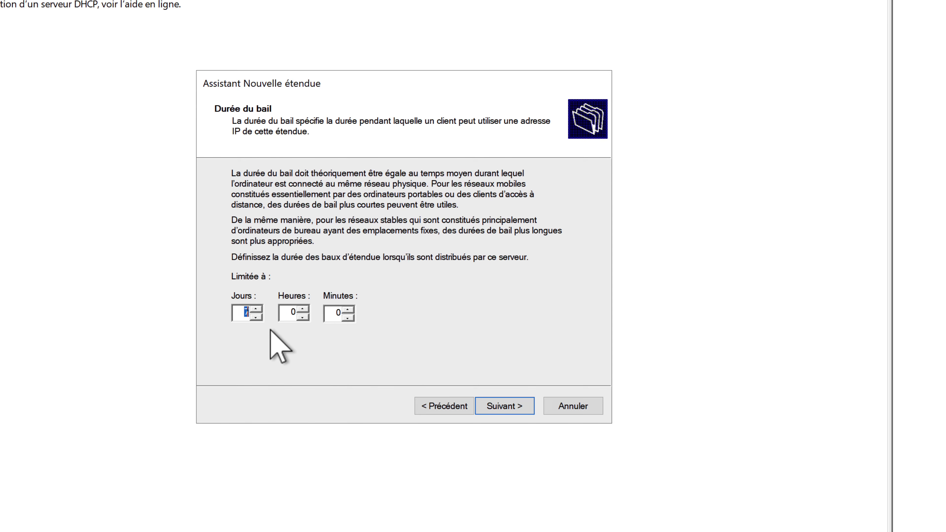
click(496, 407)
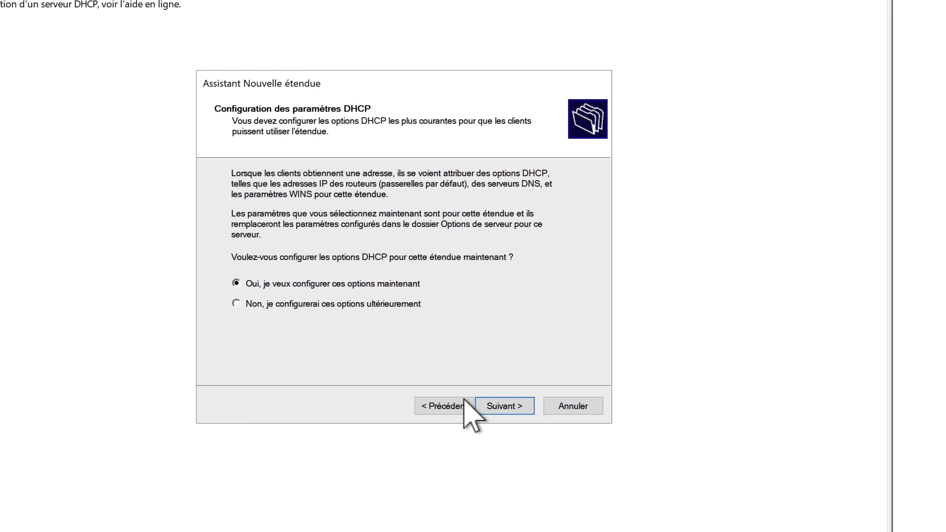
Step: Choose to configure the scope's DHCP options immediately and add 192.168.100.1 as the default gateway
click(503, 407)
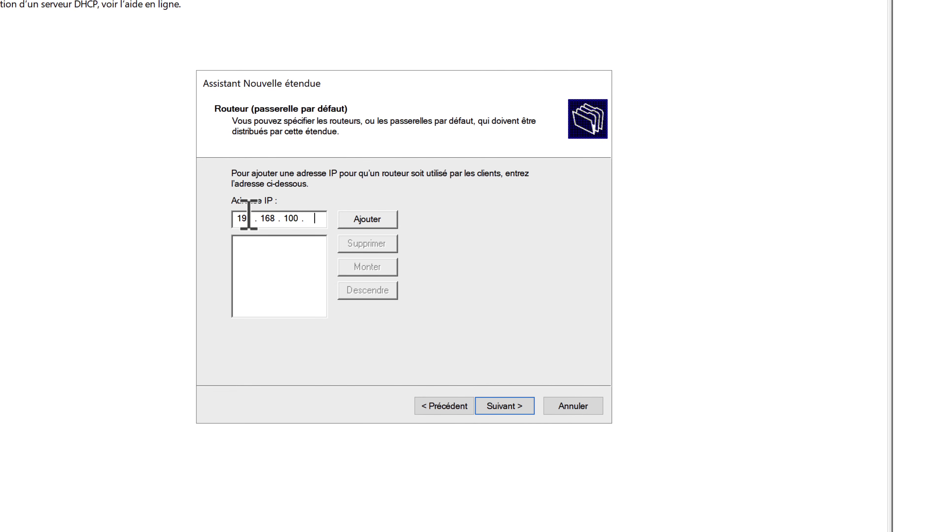
click(363, 219)
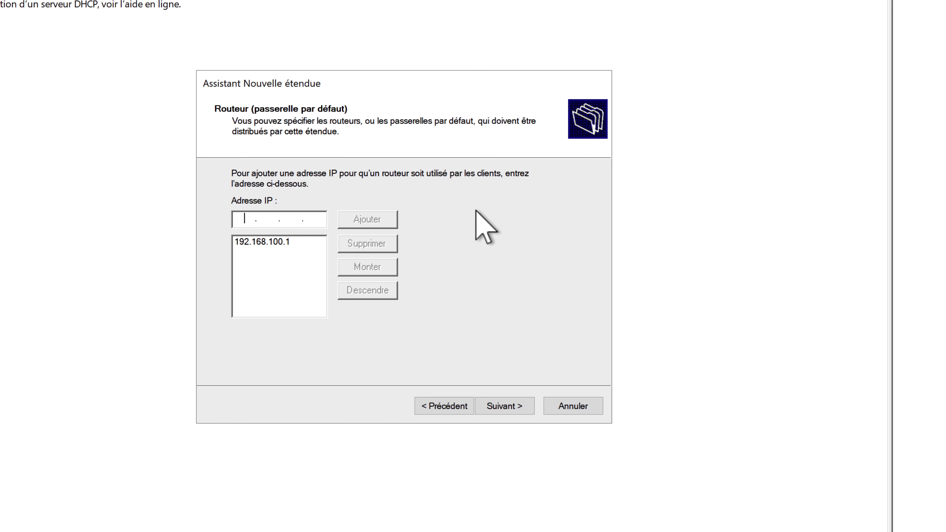
click(506, 407)
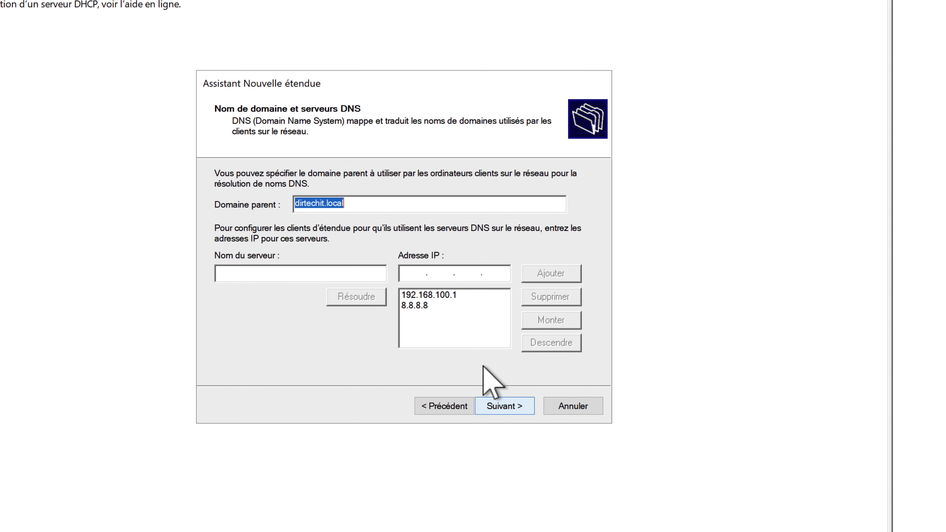
Step: Keep dirtechit.local as parent domain with DNS servers 192.168.100.1 and 8.8.8.8, and leave the WINS servers empty
drag(361, 205, 288, 205)
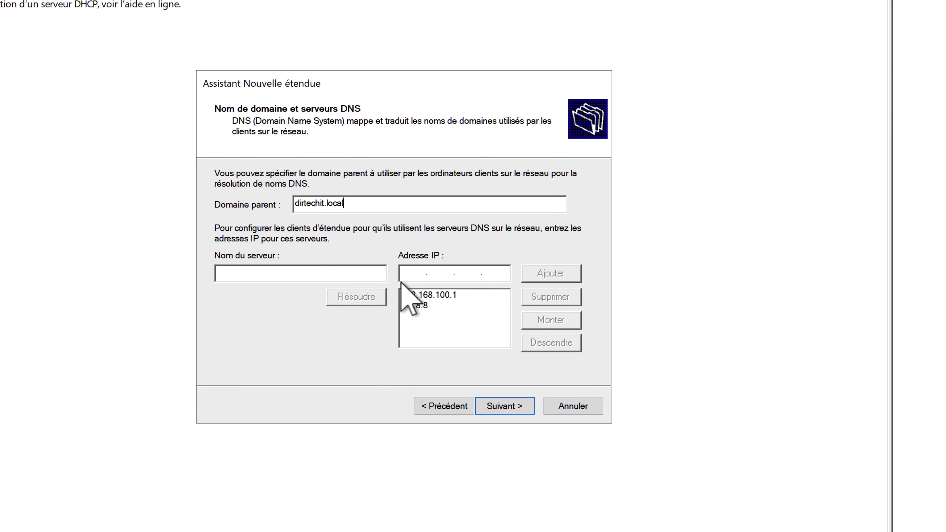
click(519, 401)
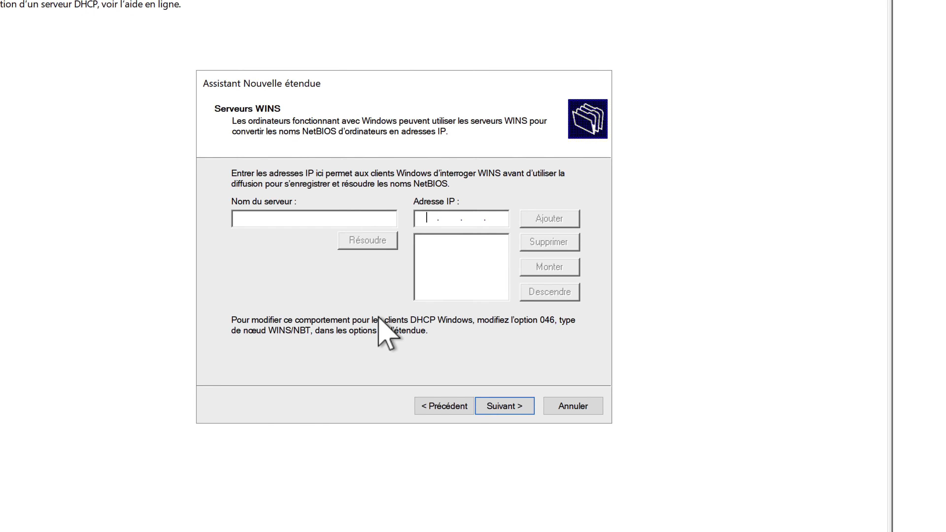
click(500, 404)
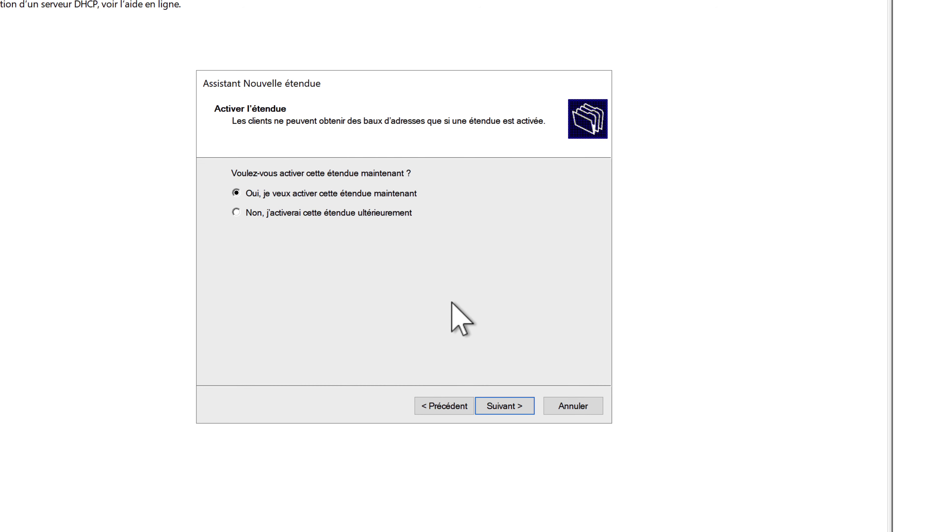
Step: Activate the scope immediately to complete its creation, and expand the LAN scope in the console tree
click(510, 406)
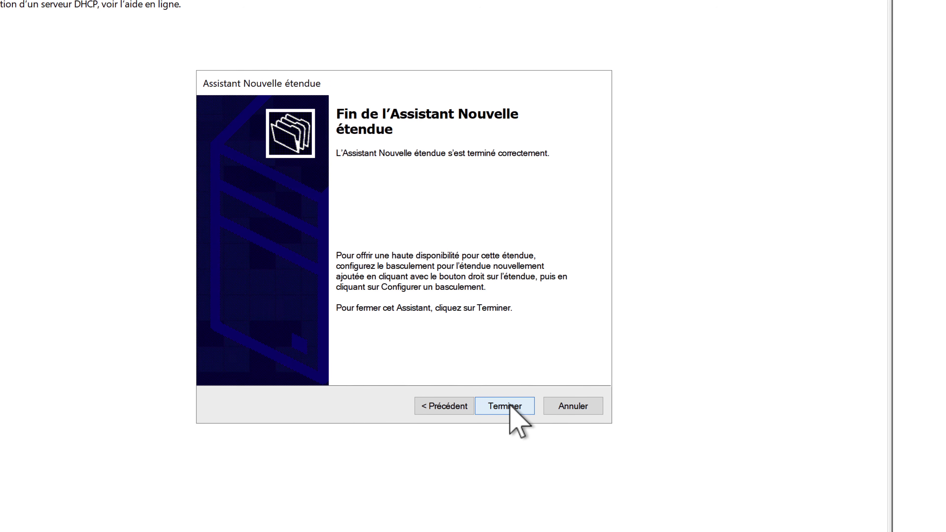
click(507, 409)
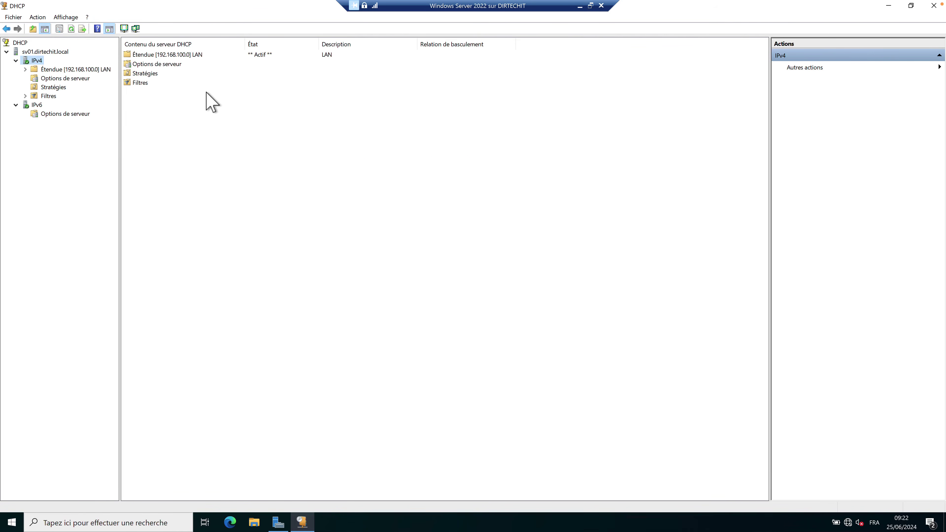
double_click(62, 70)
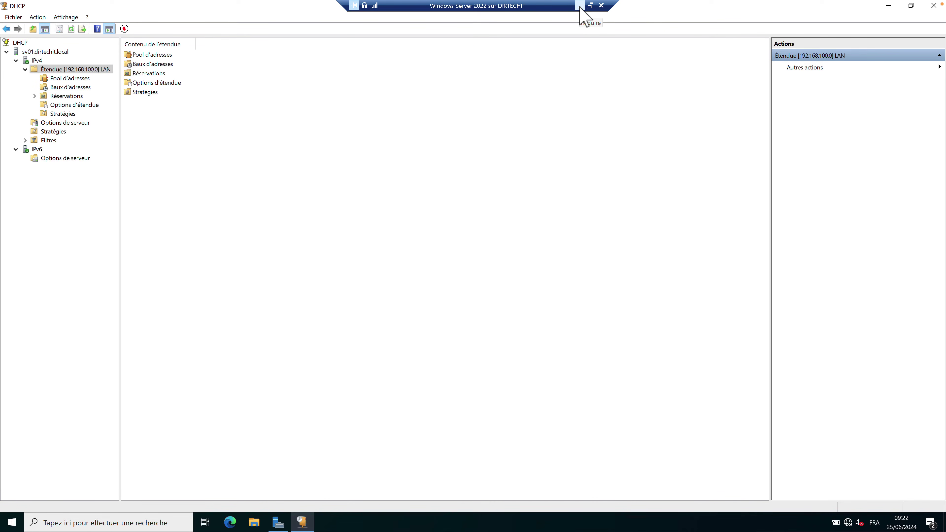
Step: Switch to the Windows 11 virtual machine and display the IP details of its Ethernet connection in the network settings
click(579, 5)
mouse_move(620, 525)
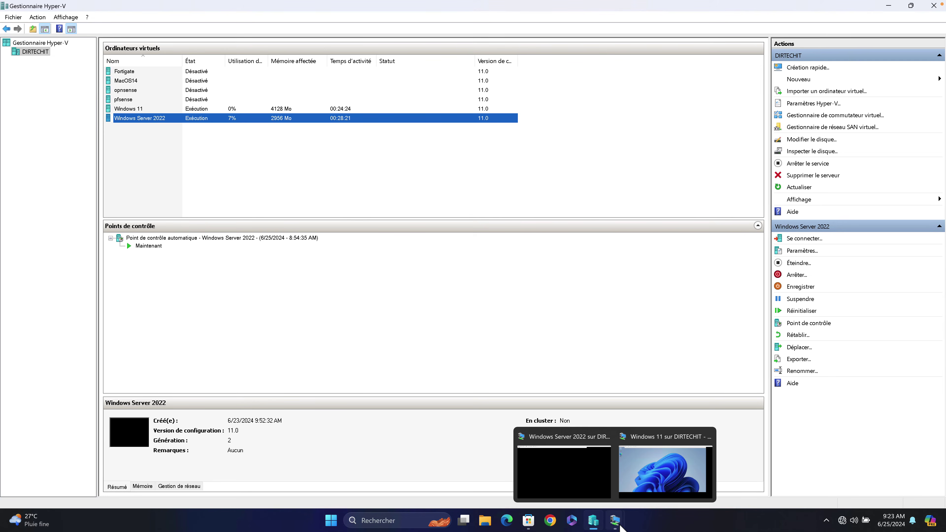
click(649, 478)
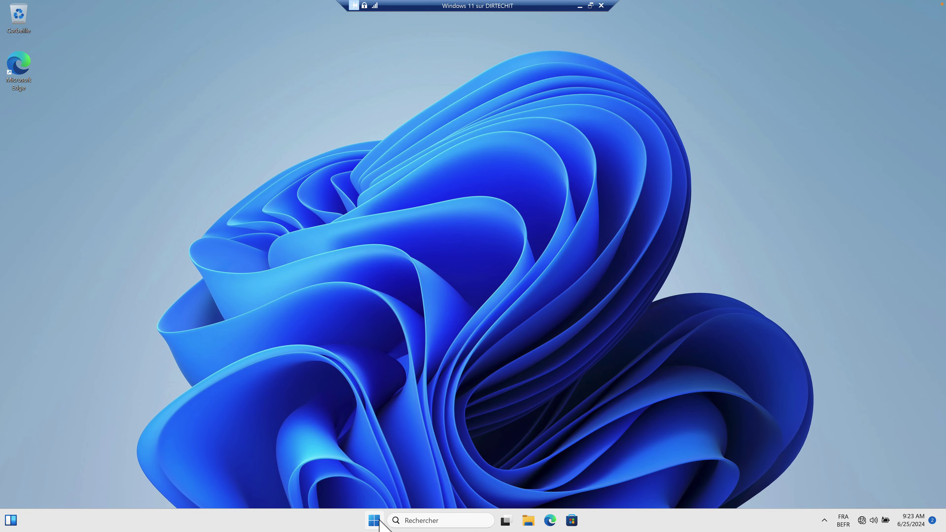
click(374, 521)
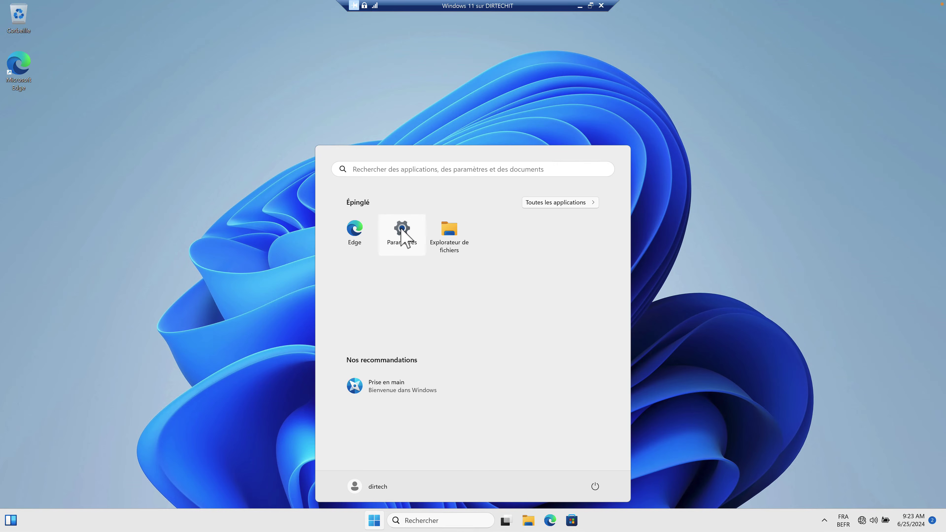
click(401, 229)
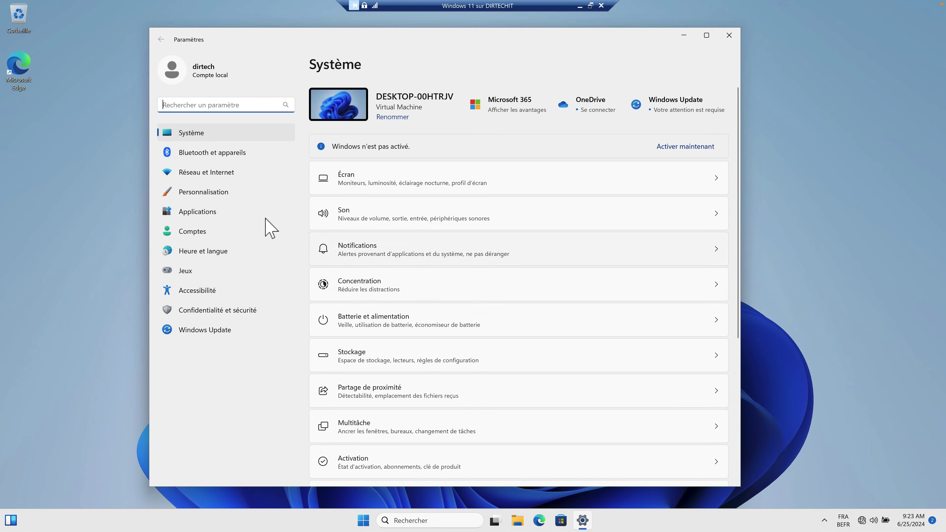
click(214, 178)
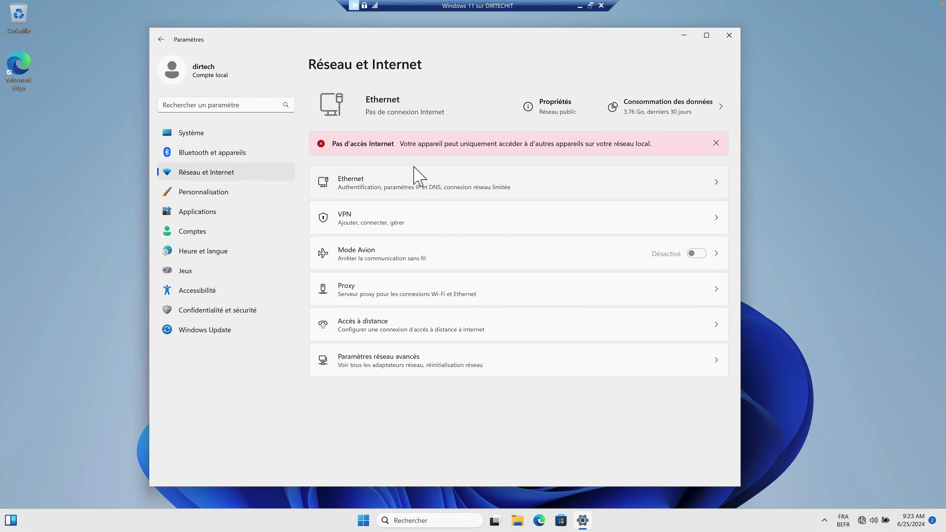
click(375, 187)
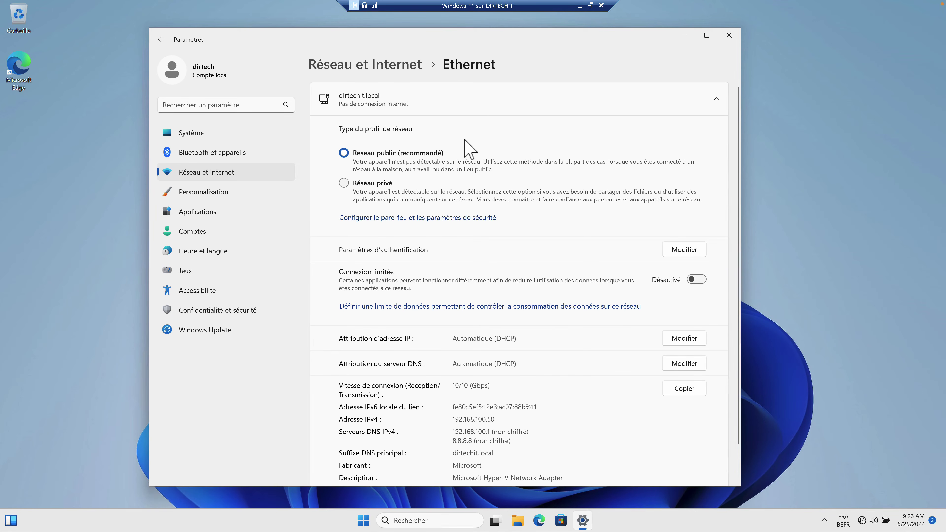
scroll(562, 309, down, 2)
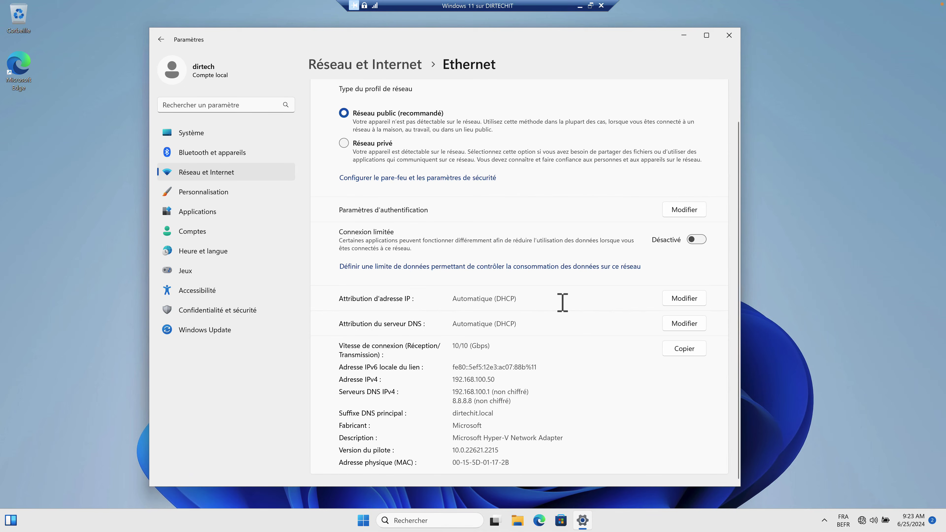
Step: Save the client's IP assignment as Automatique (DHCP) and check its IPv4 address
click(682, 298)
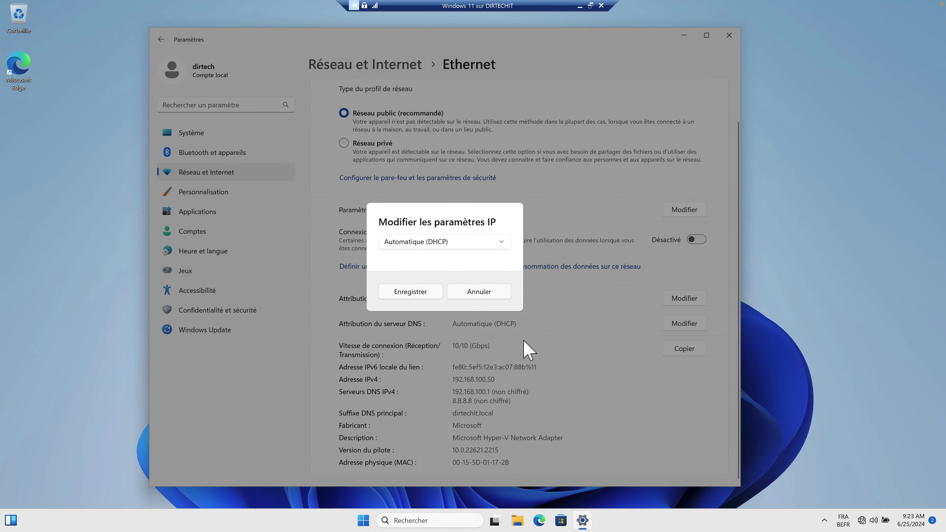
click(416, 293)
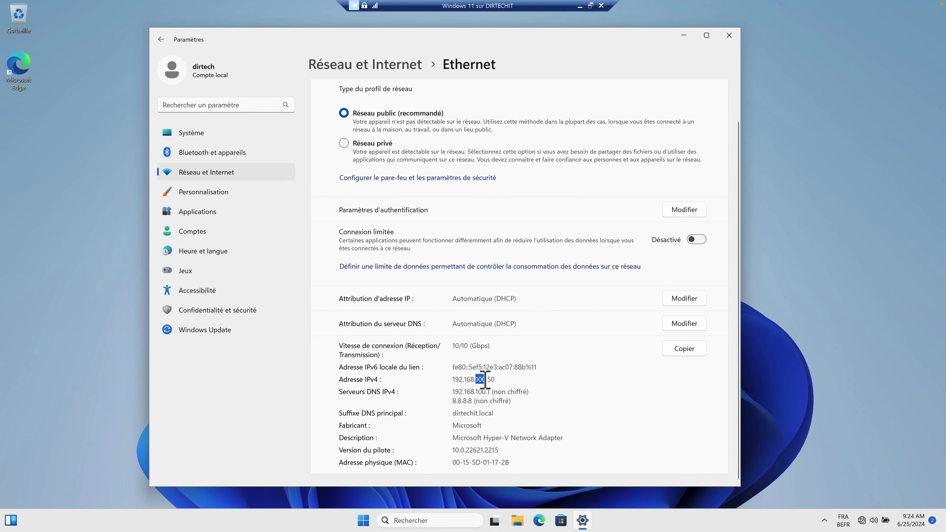
drag(454, 380, 495, 381)
click(494, 381)
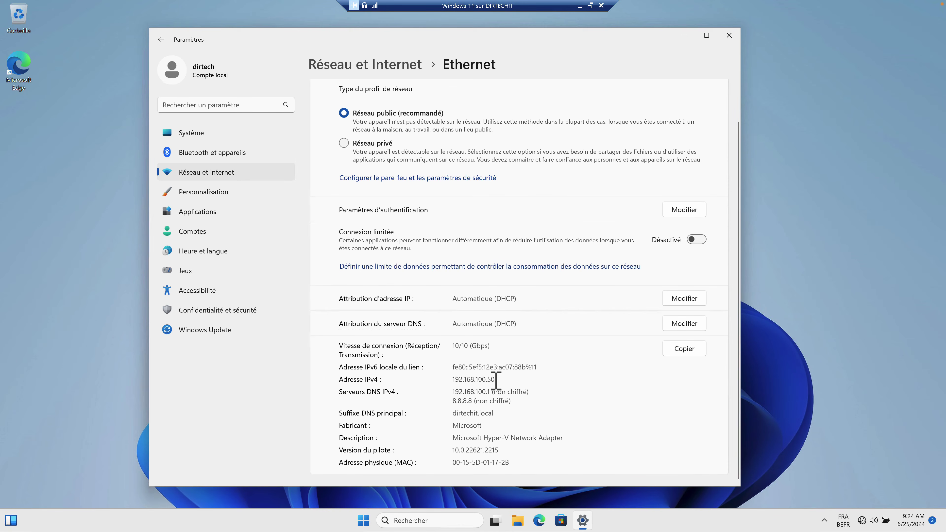
Step: Run ipconfig /all in a command prompt and check the Ethernet adapter's IPv4 address and DNS suffix
click(408, 520)
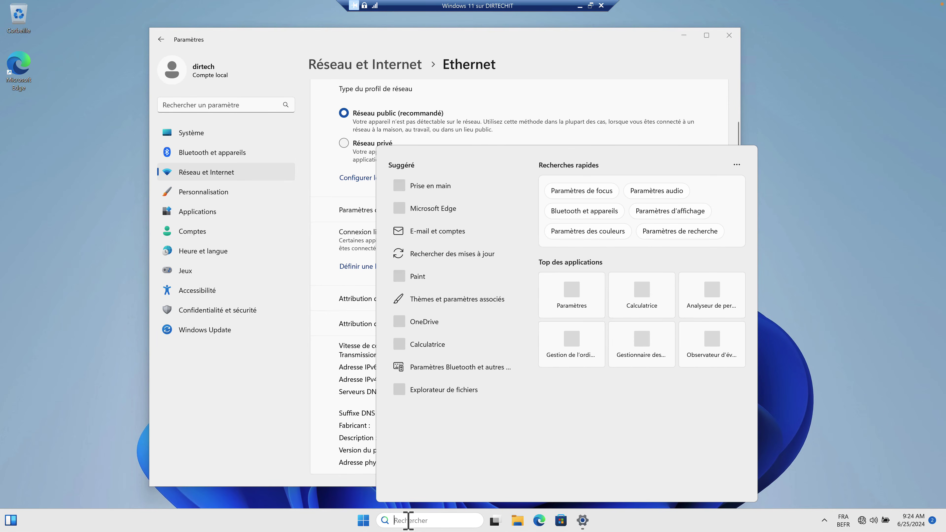
text(d)
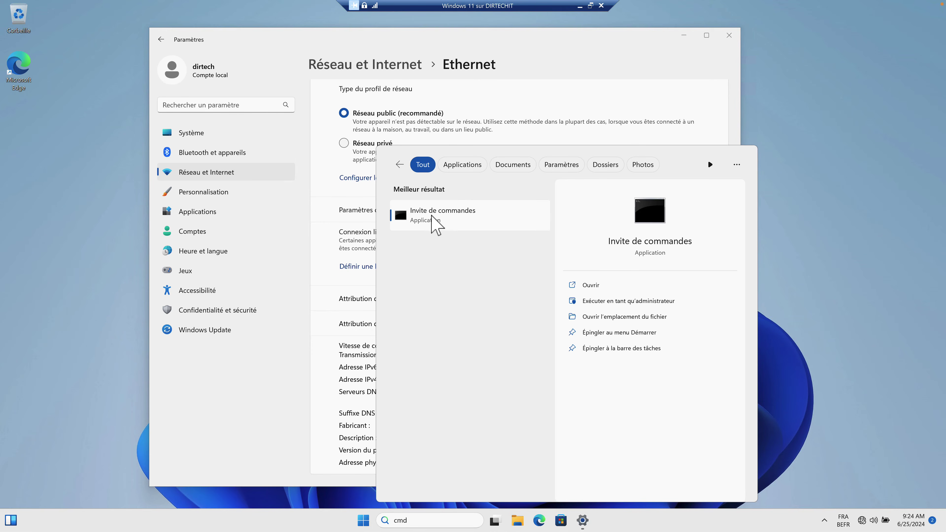
click(432, 215)
text(ip)
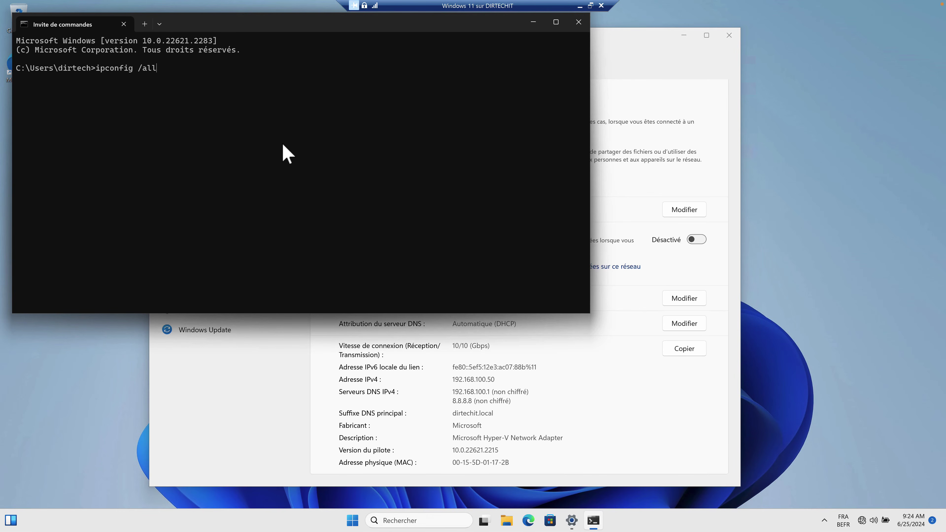
text(config /all)
key(Return)
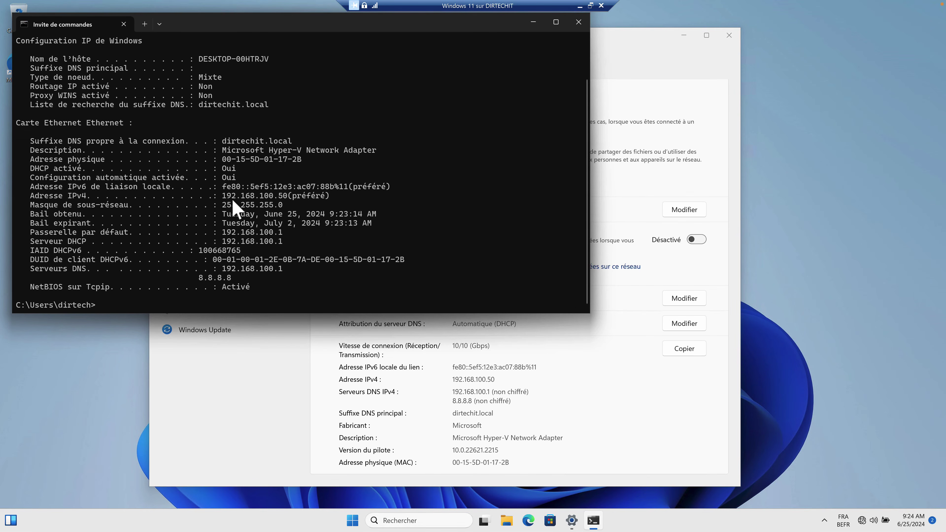
drag(326, 196, 223, 196)
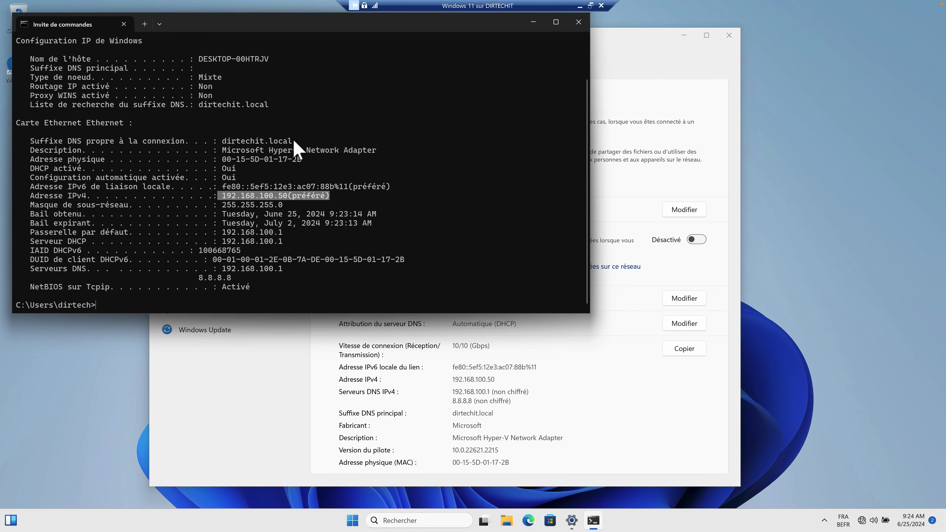
drag(294, 143, 220, 148)
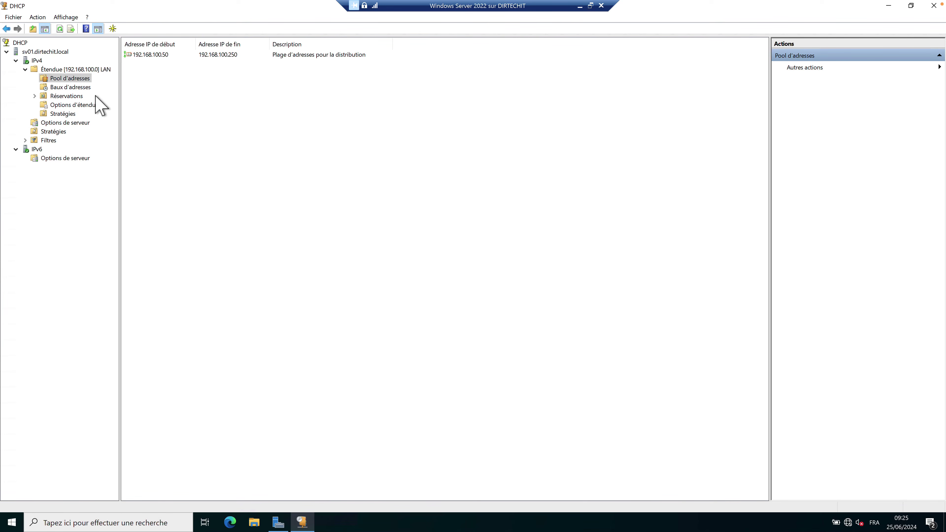
Step: Examine the LAN scope's address leases on the server, widening the client address and name columns, and close the DHCP console
click(67, 87)
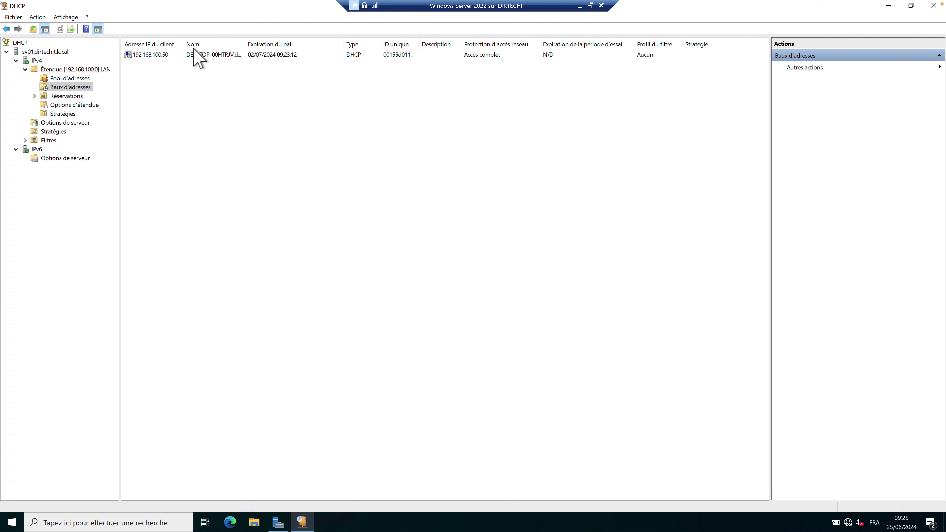
drag(182, 43, 204, 44)
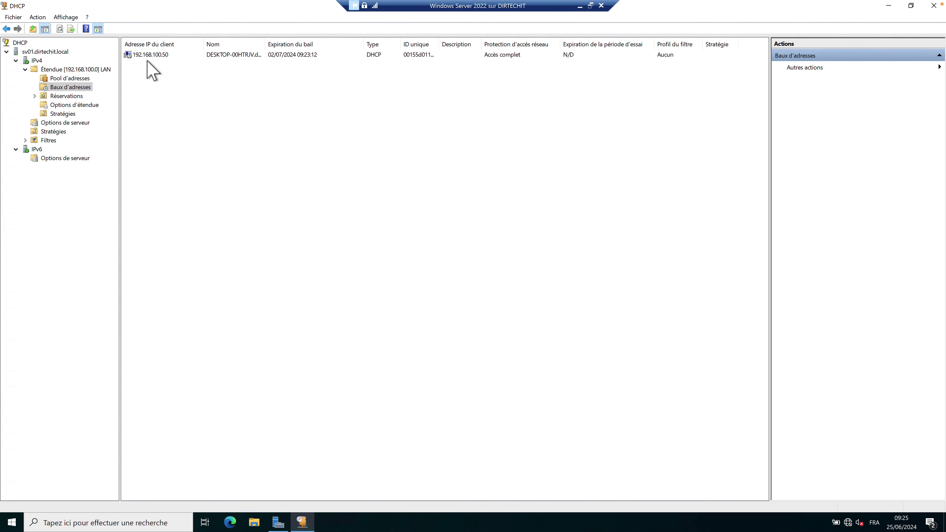
click(150, 55)
drag(262, 43, 304, 44)
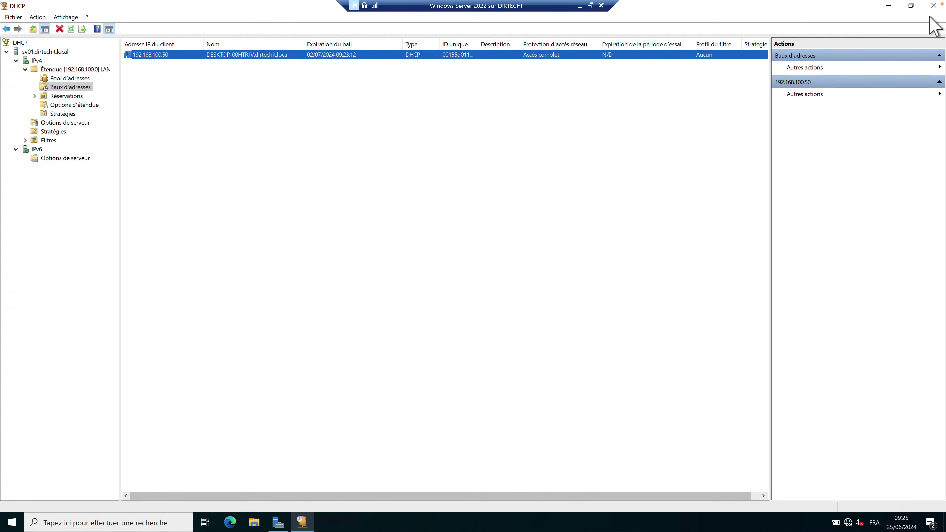
click(934, 5)
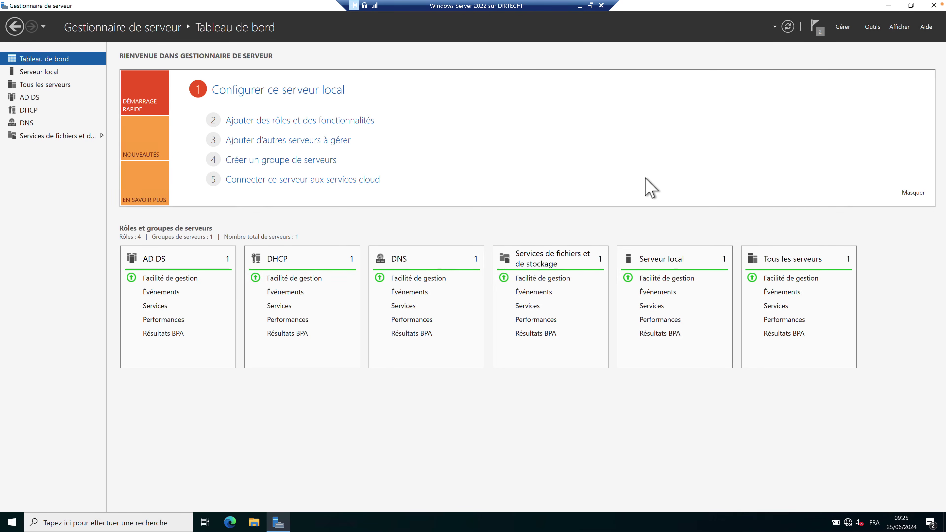